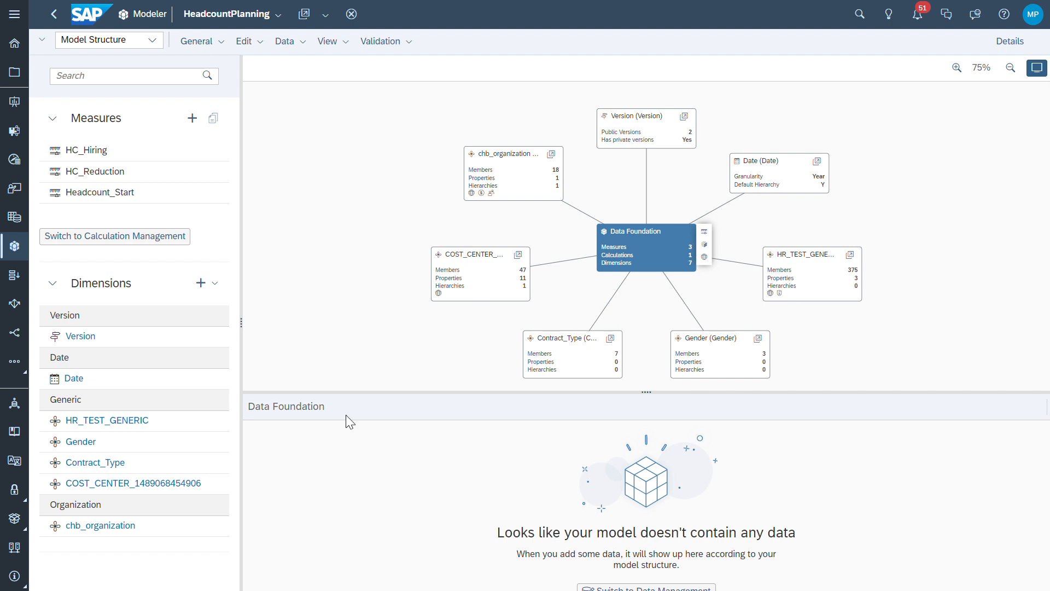
# Examine the member tables of the HR_TEST_GENERIC, chb_organization, Version and Date dimensions in the model
pyautogui.click(121, 426)
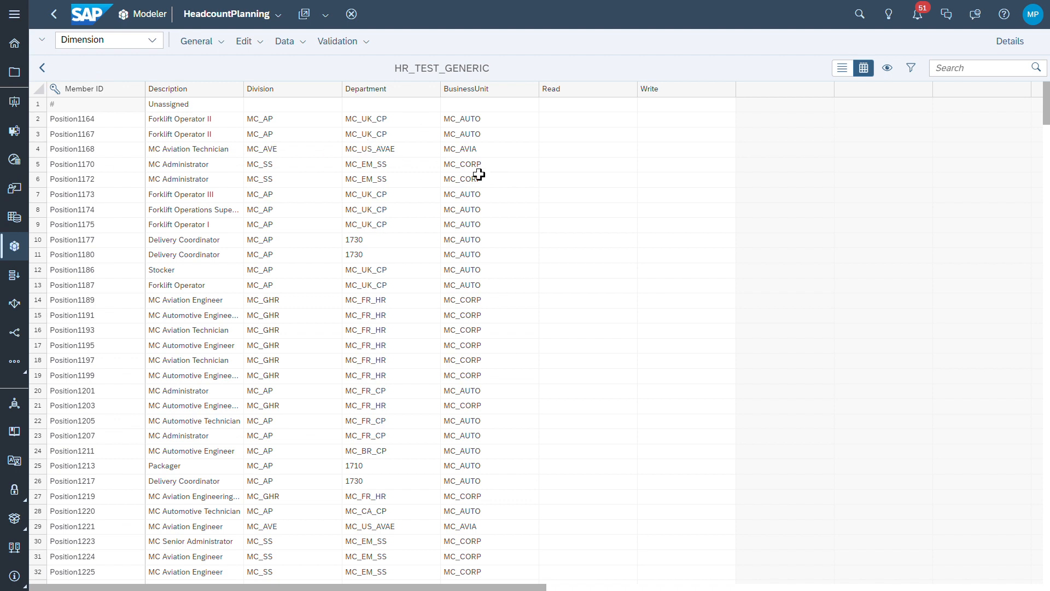
pyautogui.click(44, 69)
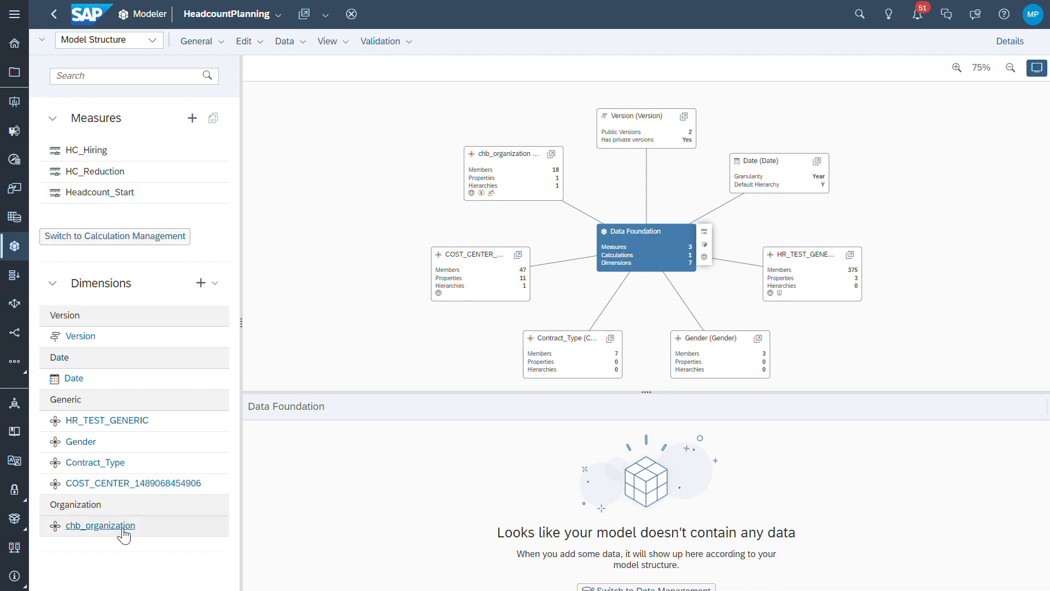
pyautogui.click(122, 528)
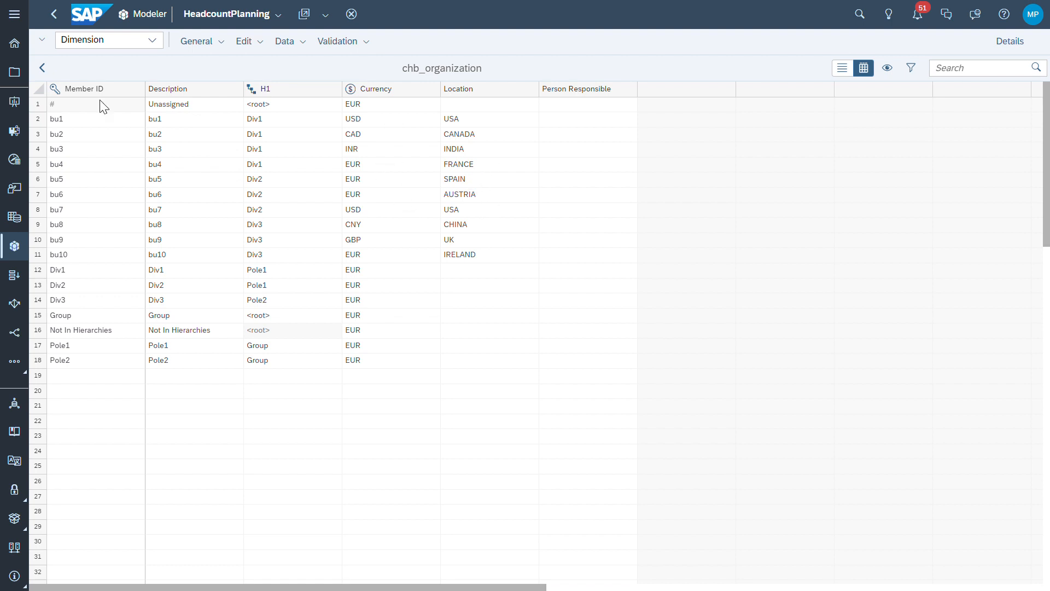
pyautogui.click(42, 68)
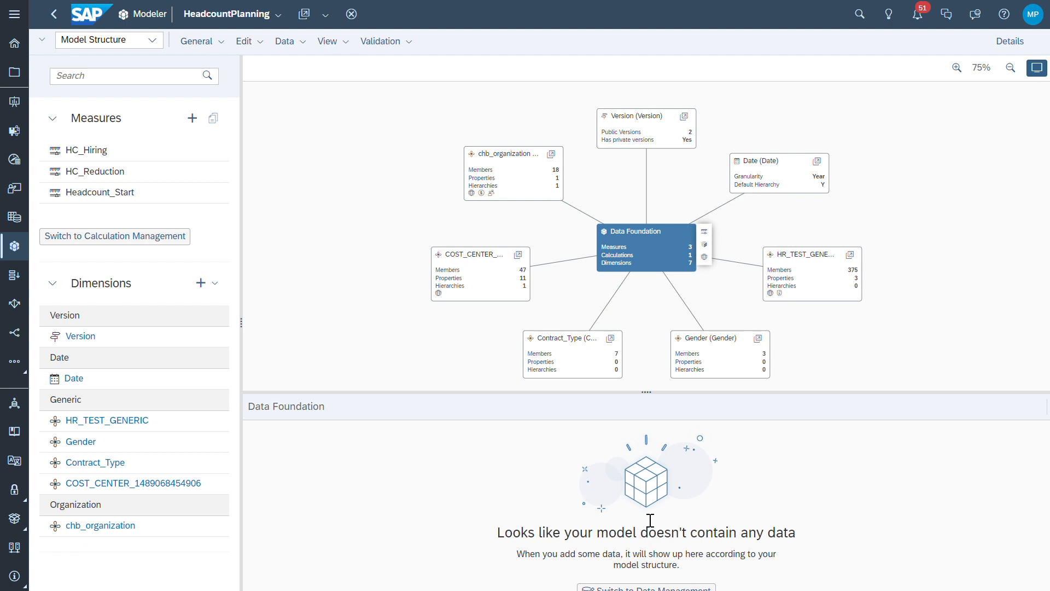
pyautogui.click(81, 339)
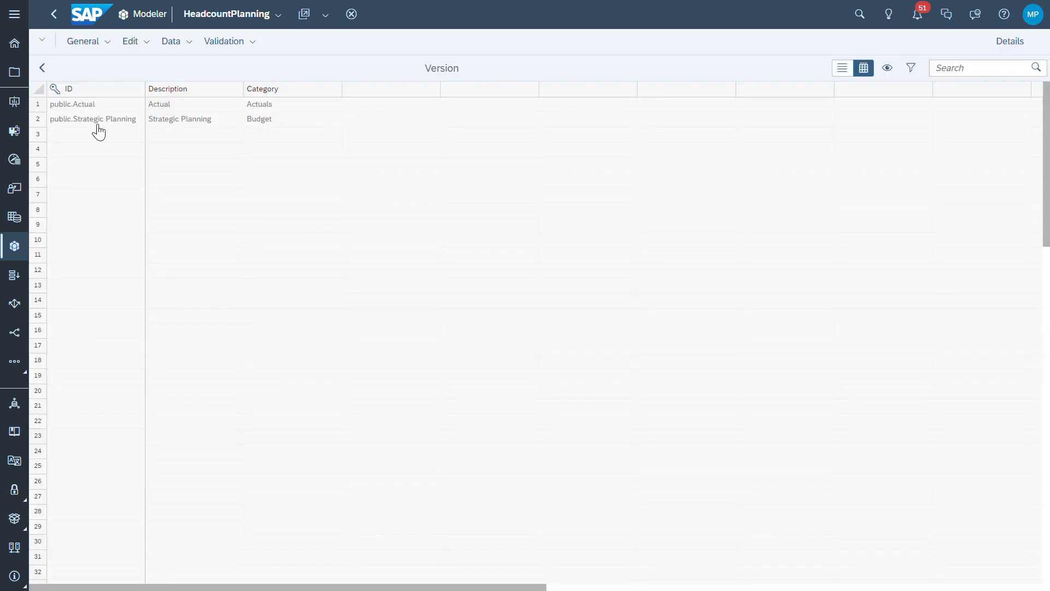
pyautogui.click(45, 71)
pyautogui.click(71, 379)
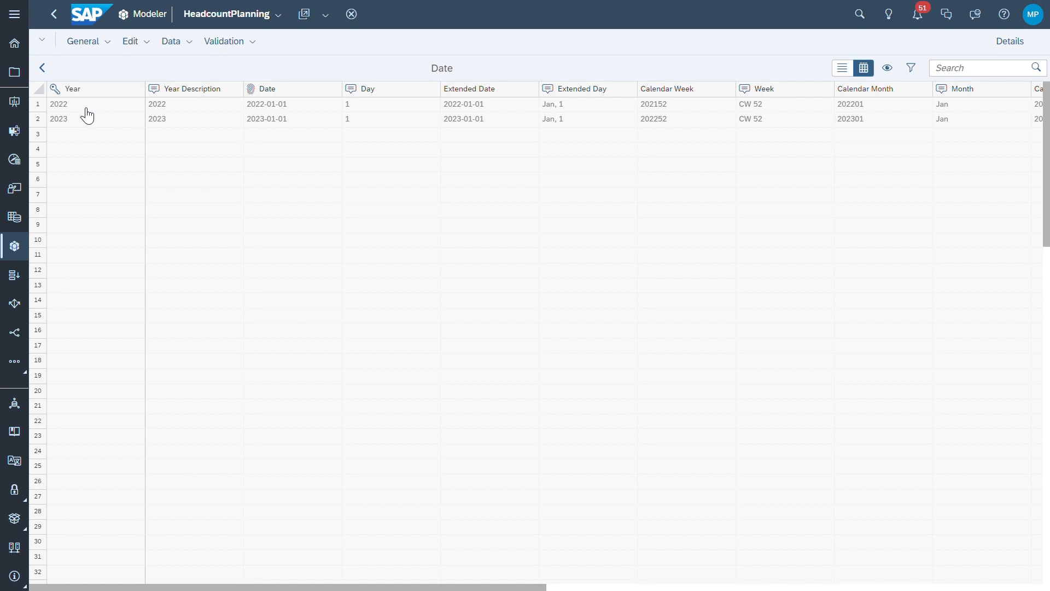
pyautogui.click(43, 68)
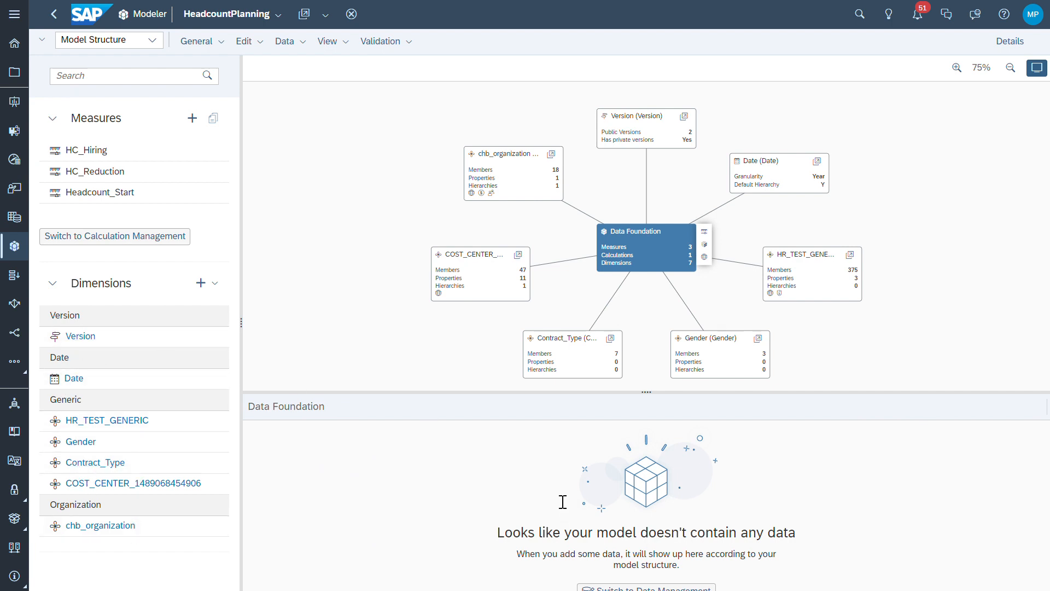
# Switch to the calculations view and review the base measures and the Headcount calculated measure's formula
pyautogui.click(152, 40)
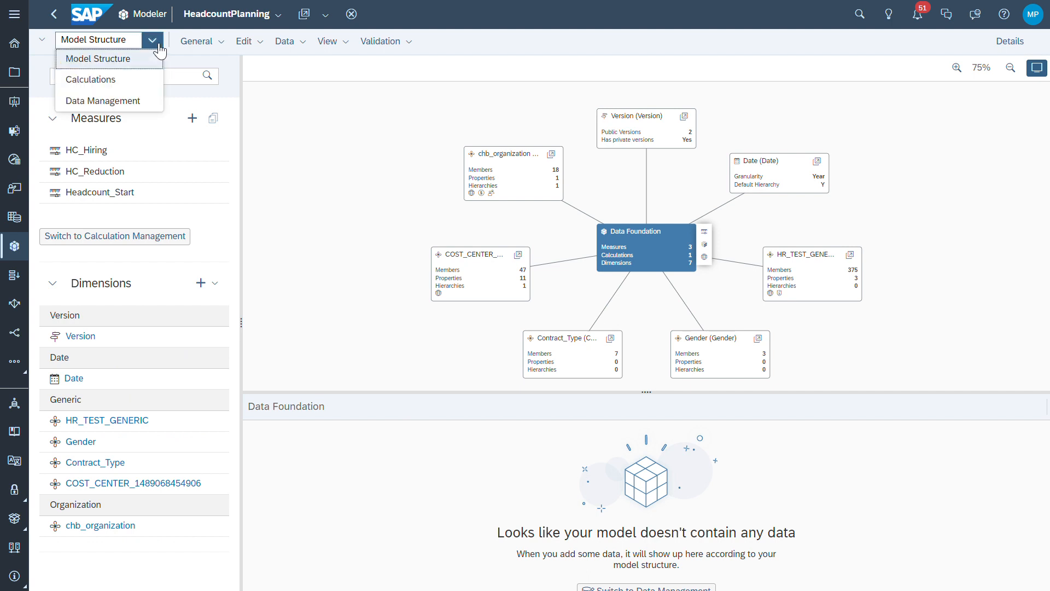
pyautogui.click(131, 85)
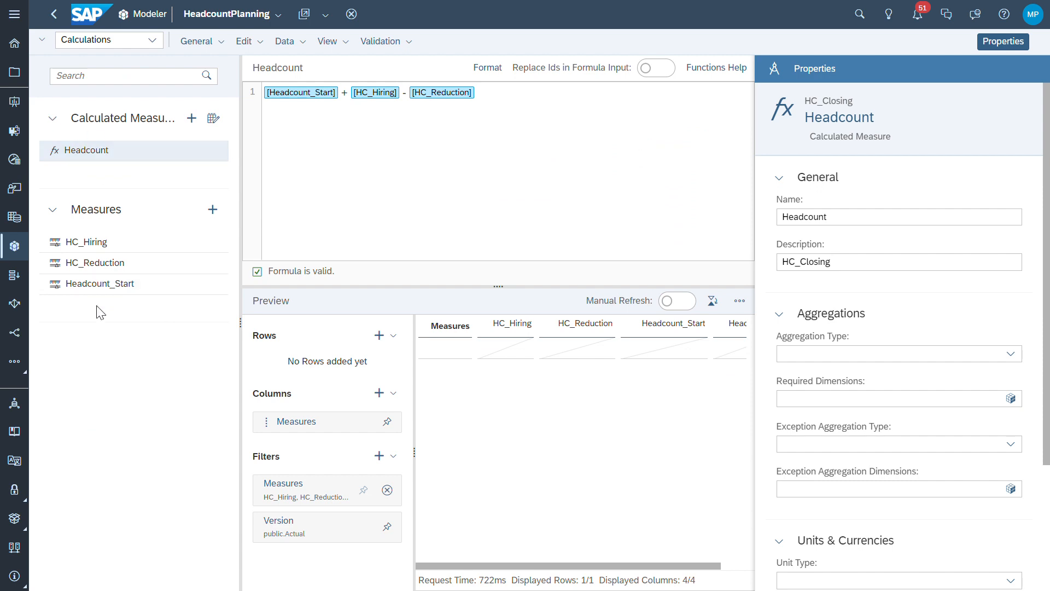
pyautogui.click(134, 284)
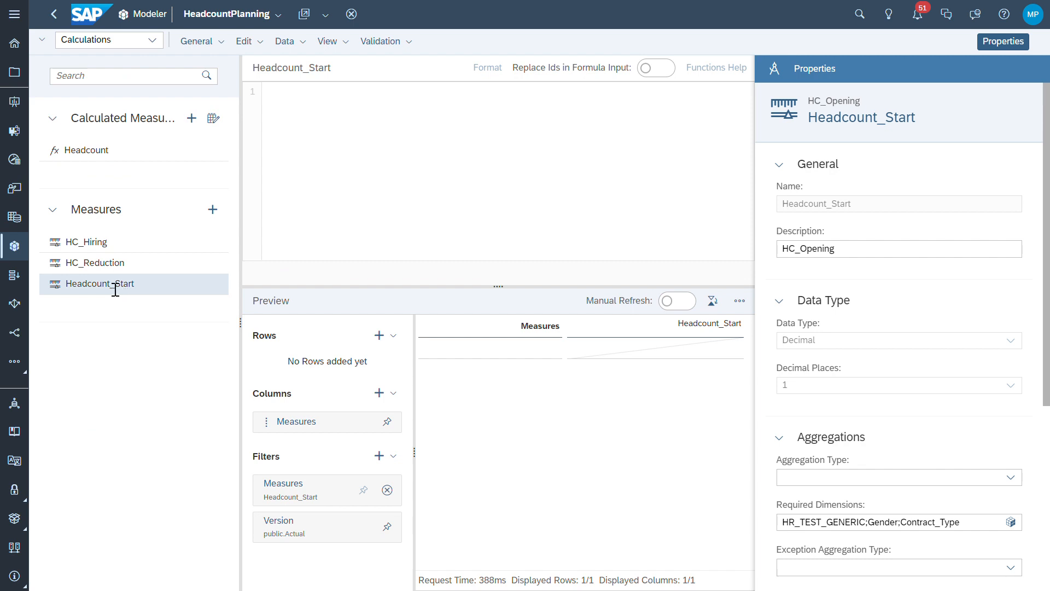
pyautogui.click(97, 249)
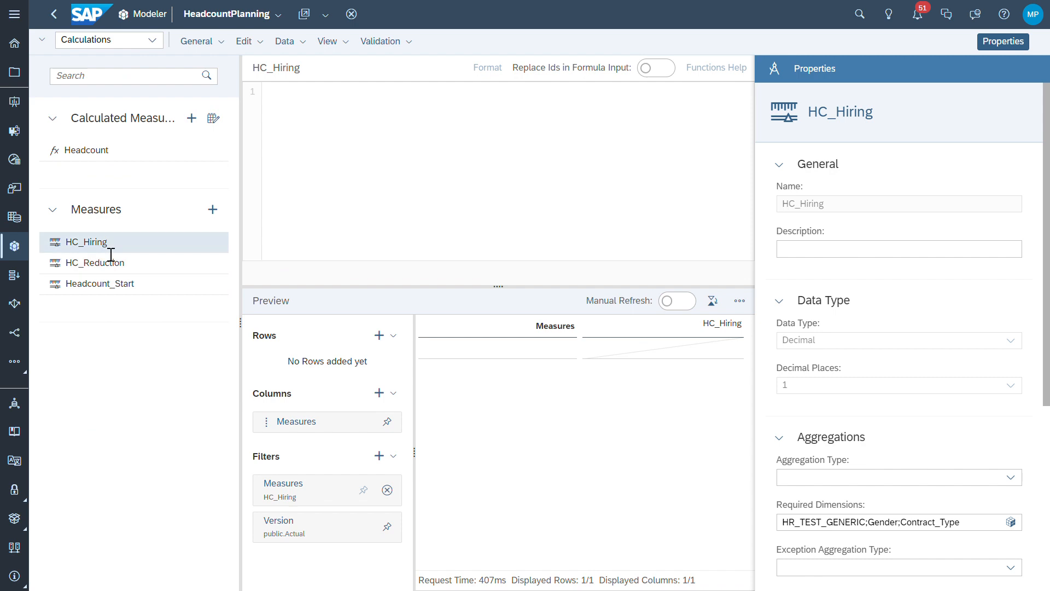
pyautogui.click(107, 265)
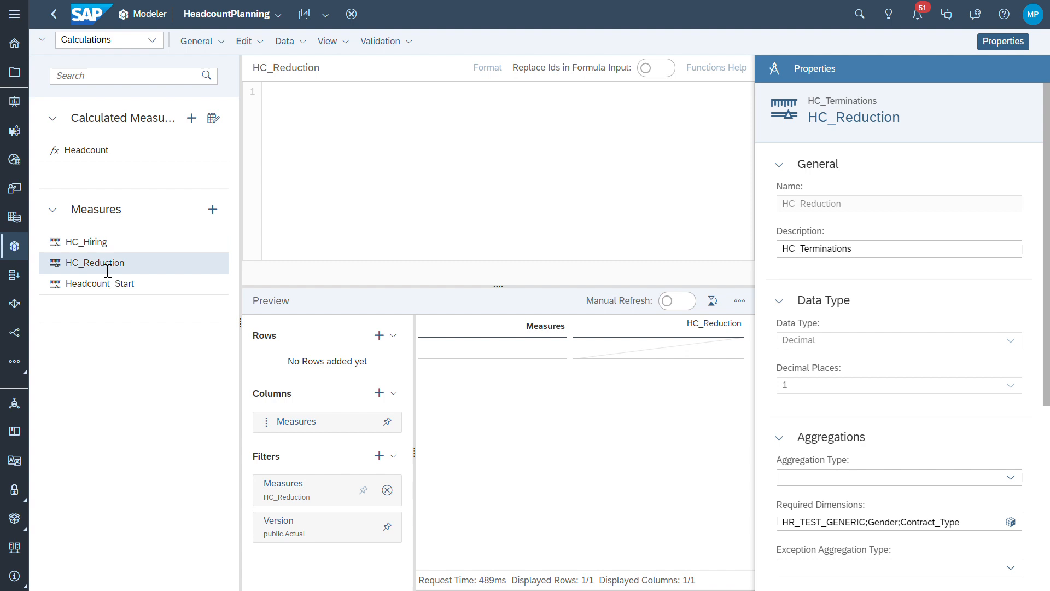
pyautogui.click(90, 159)
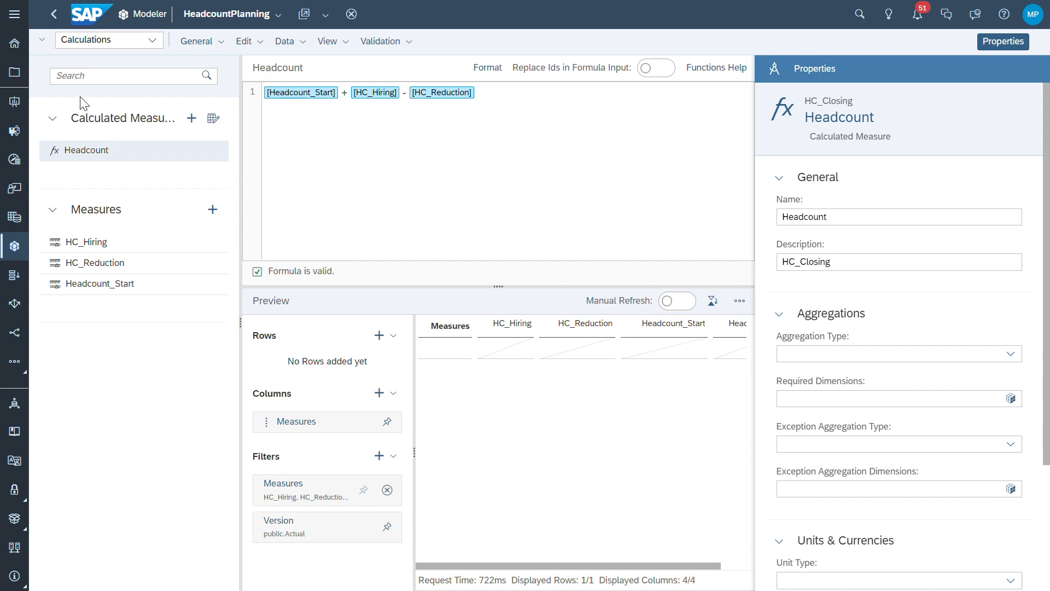
# Leave the model and open the HC Planning With Data Action story from Stories
pyautogui.click(54, 14)
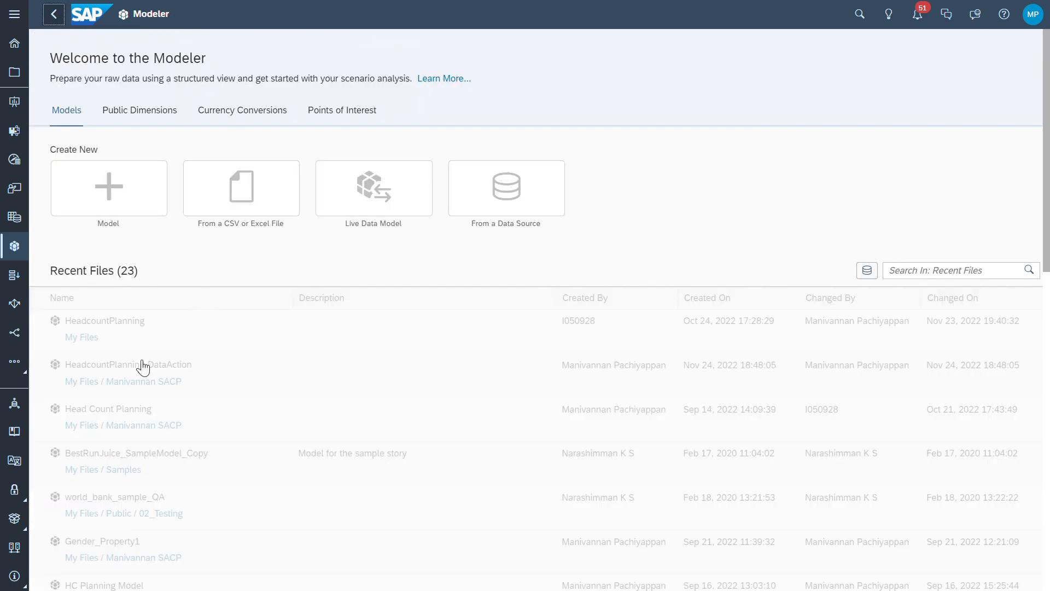
pyautogui.click(17, 23)
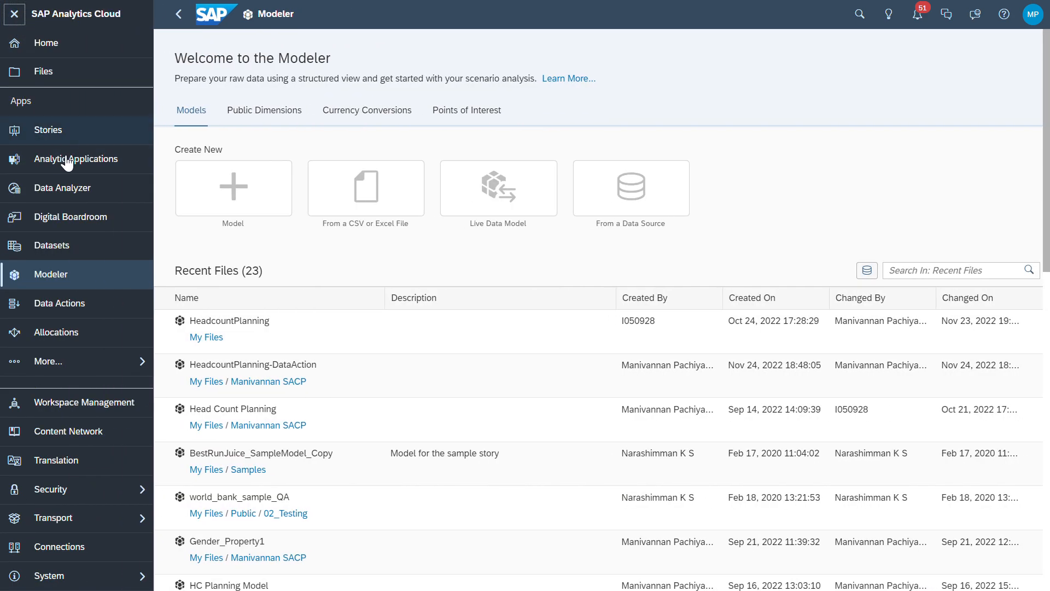
pyautogui.click(67, 139)
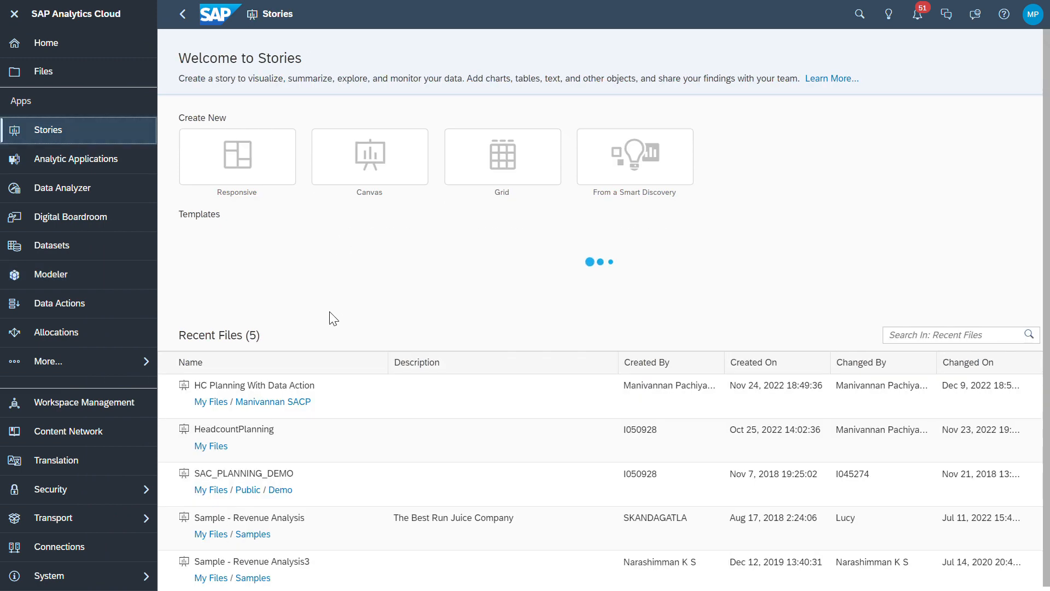
pyautogui.click(311, 404)
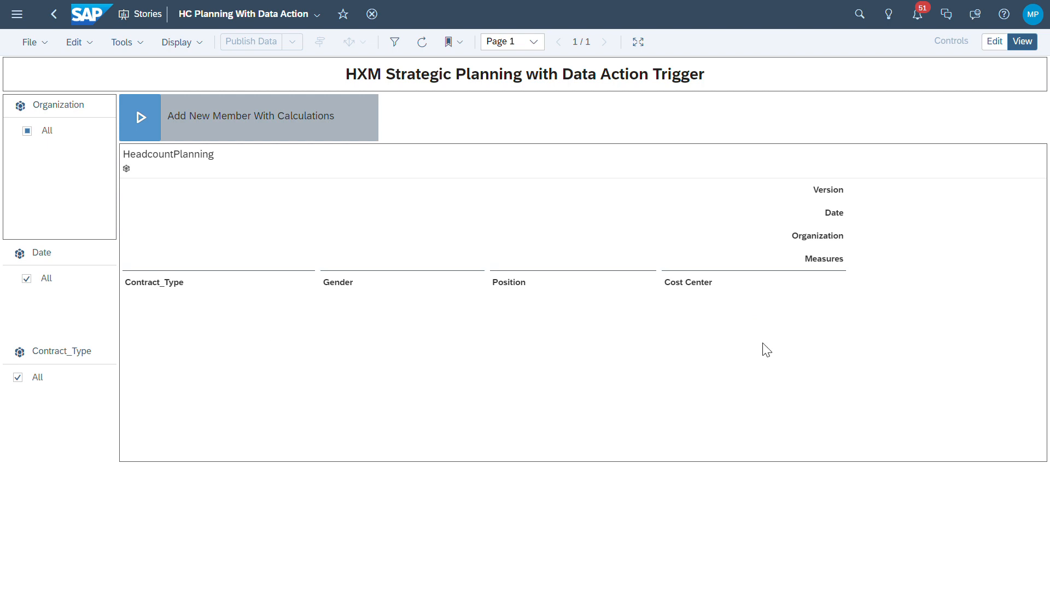
# Switch the story to edit mode and enable unbooked data for the table's Contract_Type row dimension
pyautogui.click(247, 325)
pyautogui.click(991, 45)
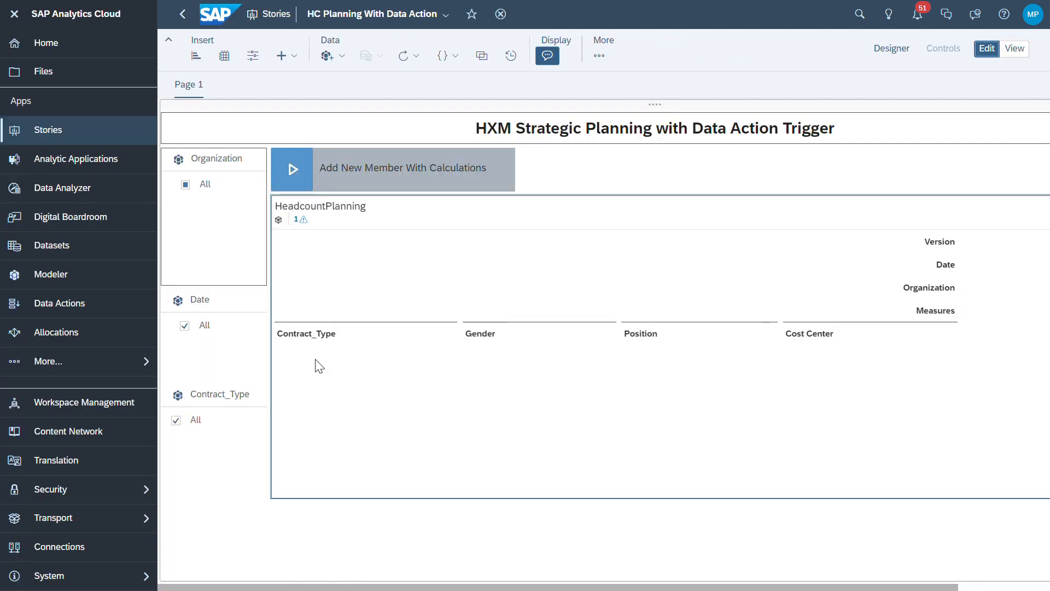
pyautogui.click(894, 57)
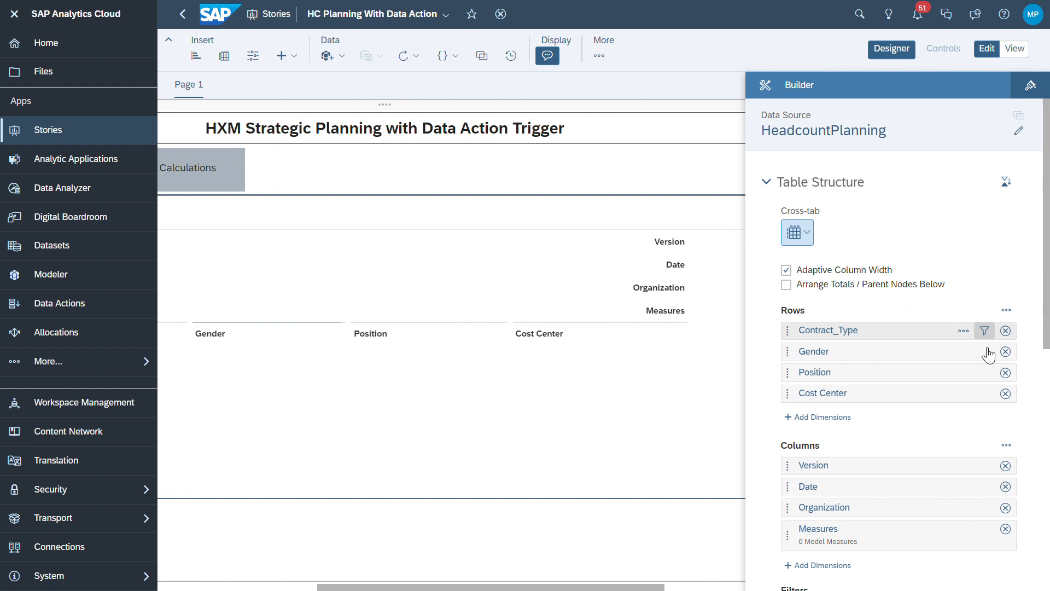
pyautogui.click(964, 330)
pyautogui.click(930, 391)
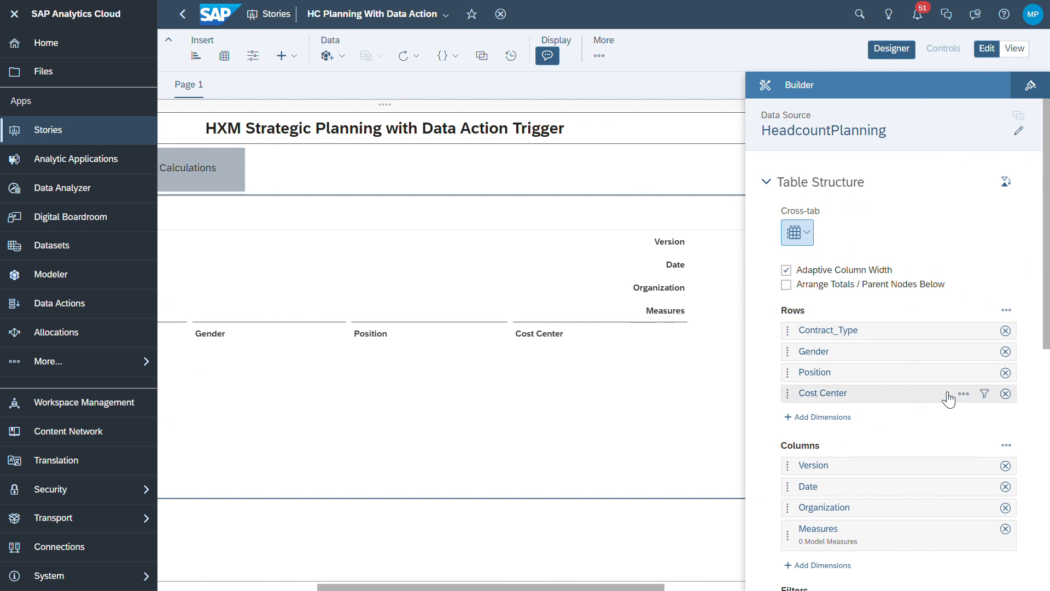
pyautogui.click(898, 54)
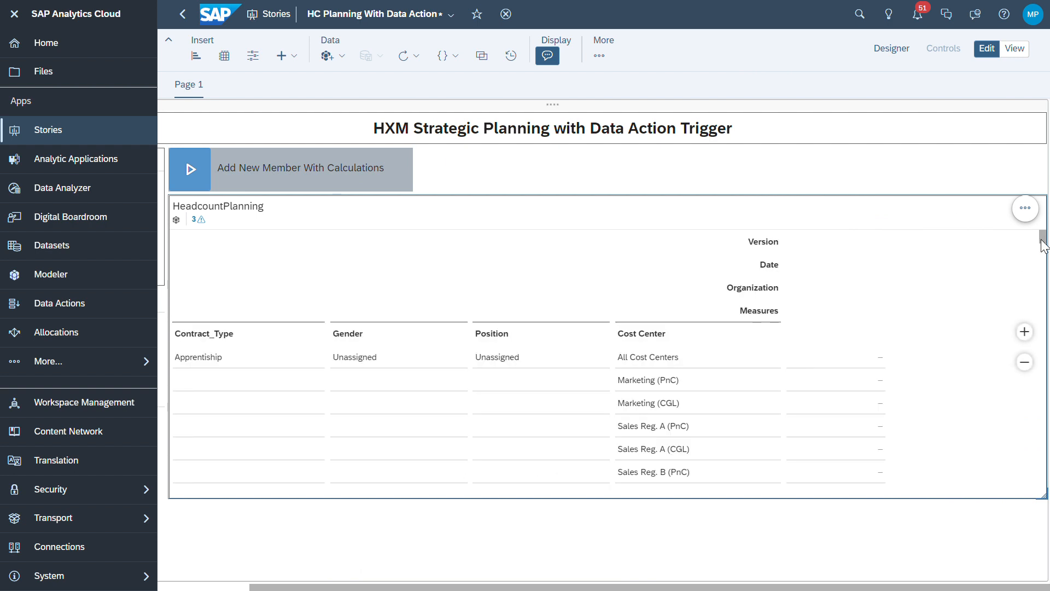
# Scroll through the table's rows to examine the cost center members shown
pyautogui.click(467, 364)
pyautogui.scroll(-3, 602, 368)
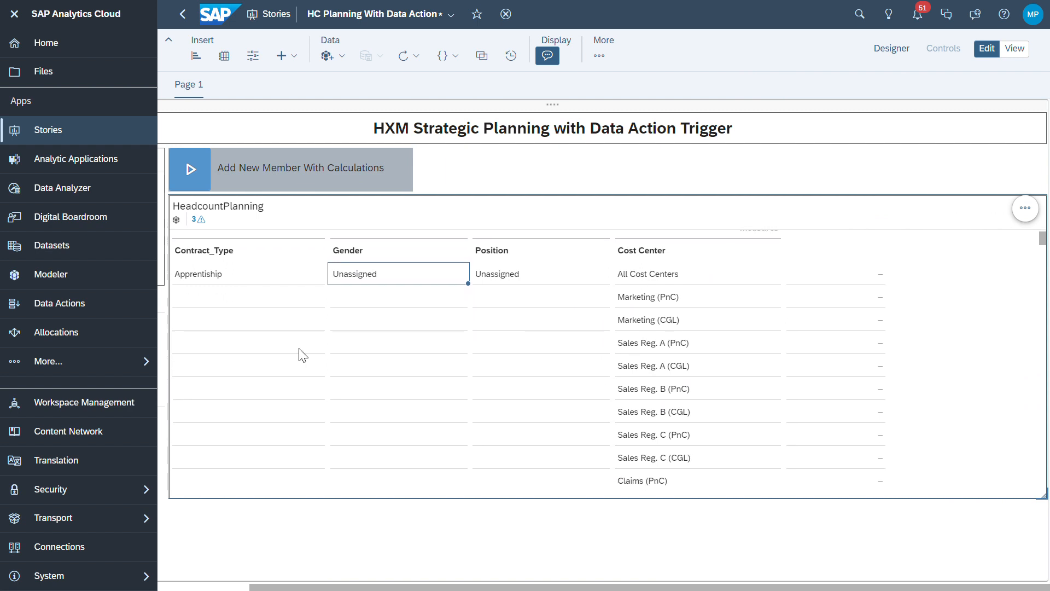
pyautogui.scroll(-8, 671, 368)
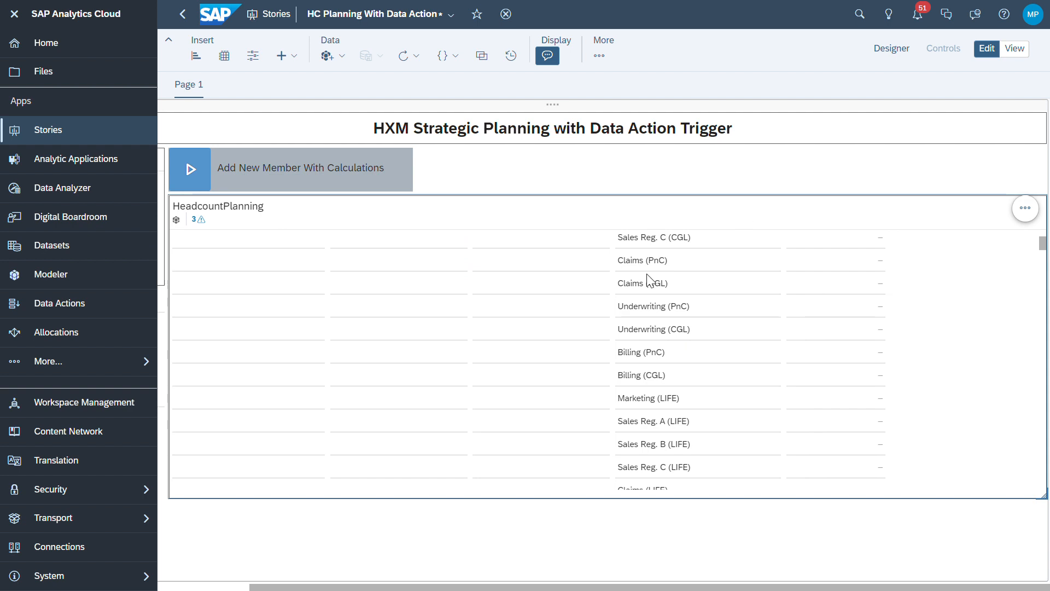
pyautogui.scroll(3, 658, 304)
pyautogui.scroll(3, 658, 304)
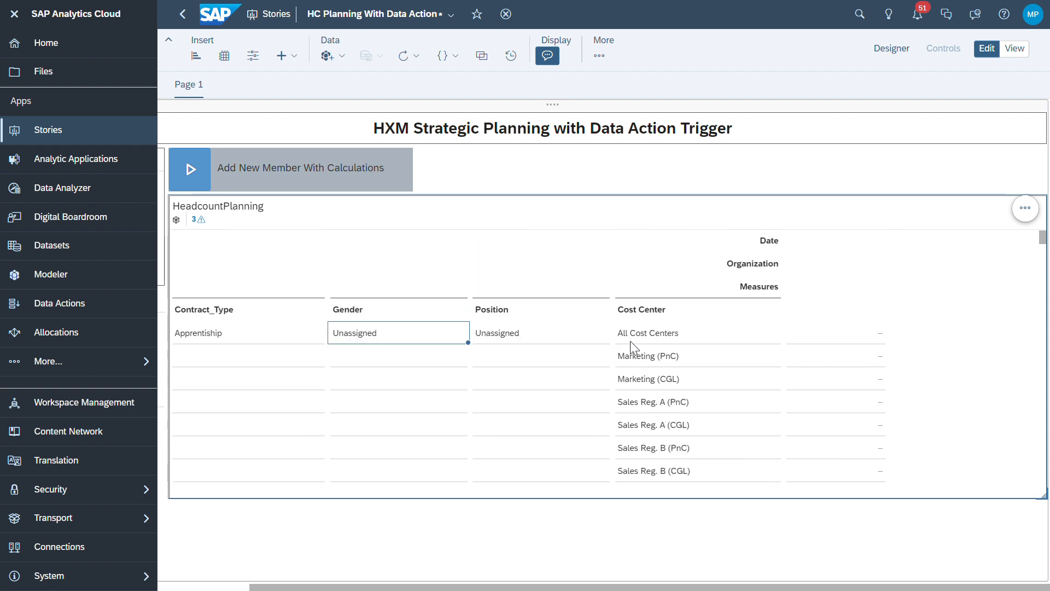
pyautogui.scroll(-1, 650, 347)
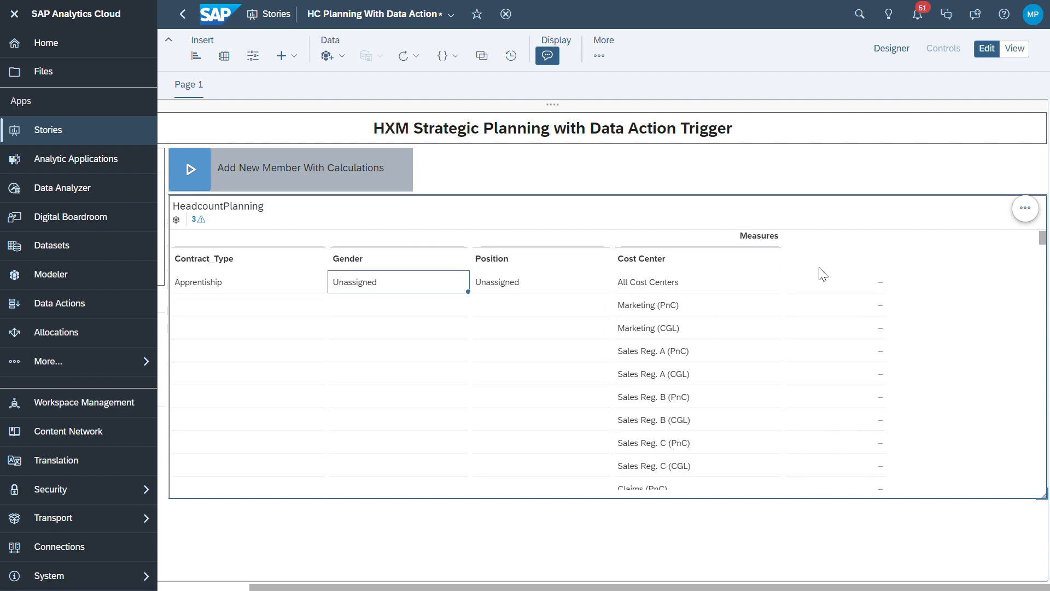
pyautogui.scroll(-1, 870, 306)
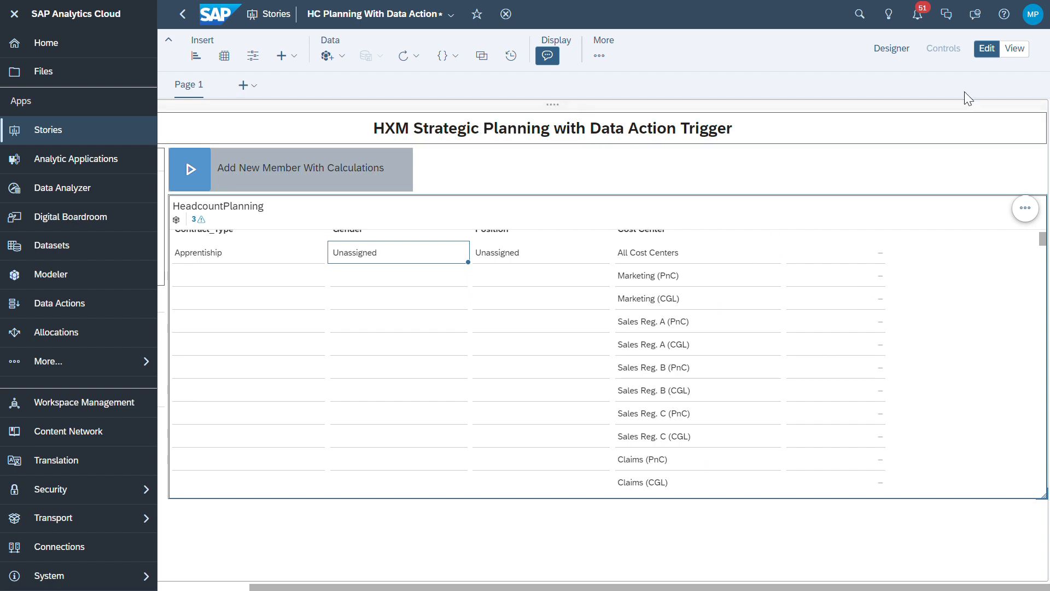
pyautogui.click(874, 282)
# Turn off unbooked data for the Contract_Type row dimension in the table's builder
pyautogui.click(891, 49)
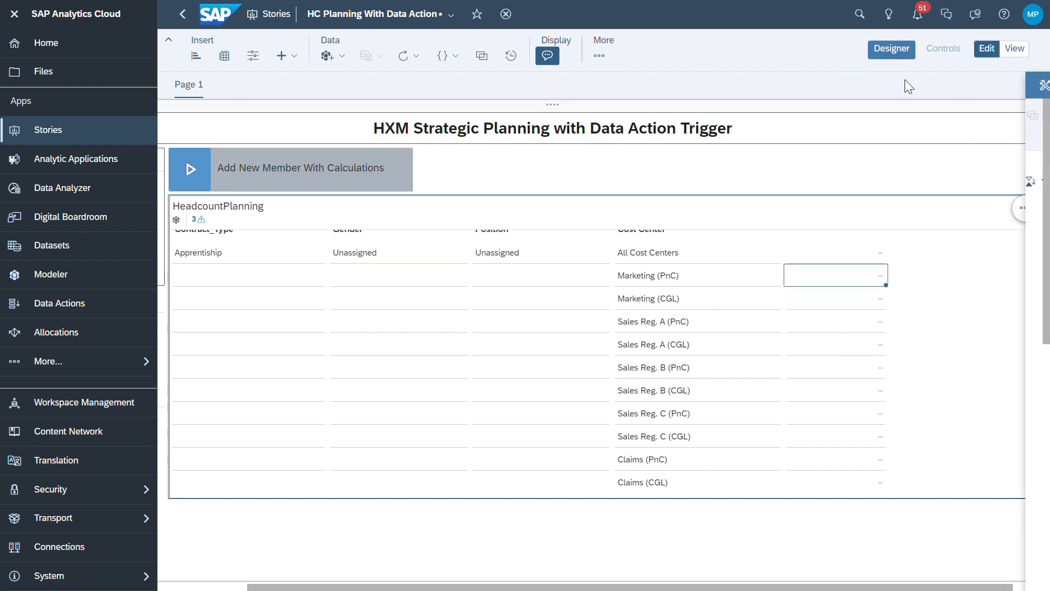
pyautogui.click(963, 330)
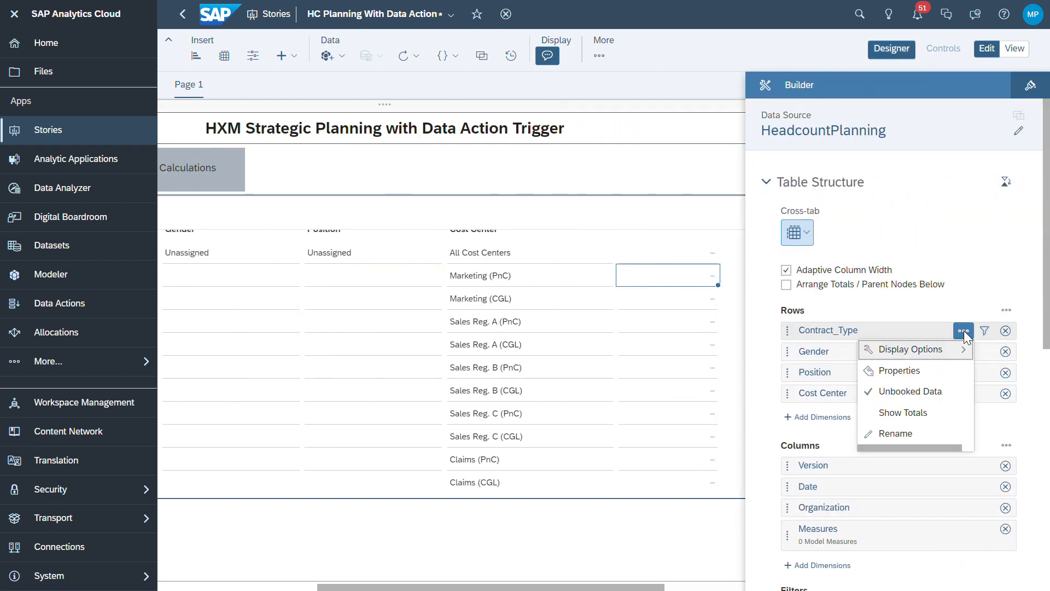
pyautogui.click(933, 392)
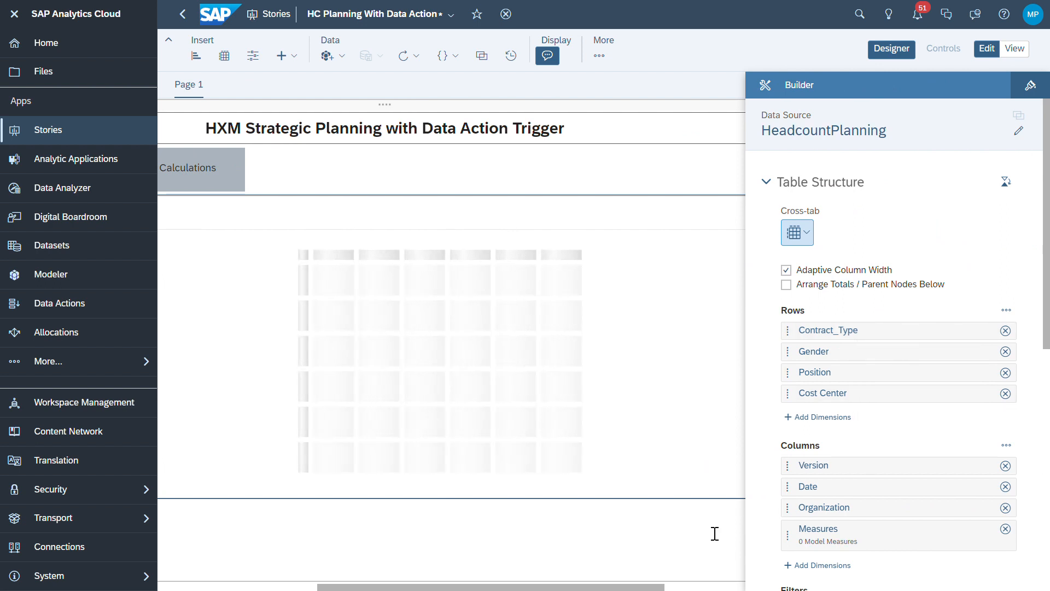